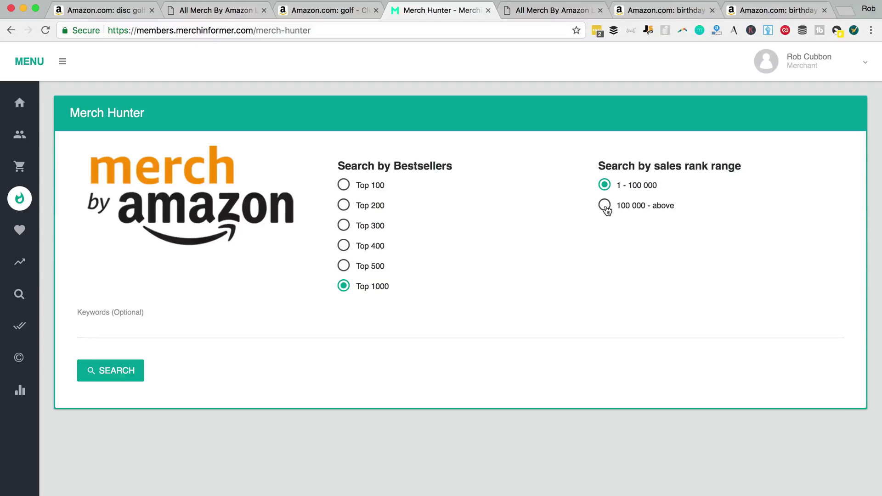
Step: Choose the '100 000 - above' rank range and search Top 1000 for 'disc golf'
left_click(605, 207)
left_click(568, 333)
type("disc golf")
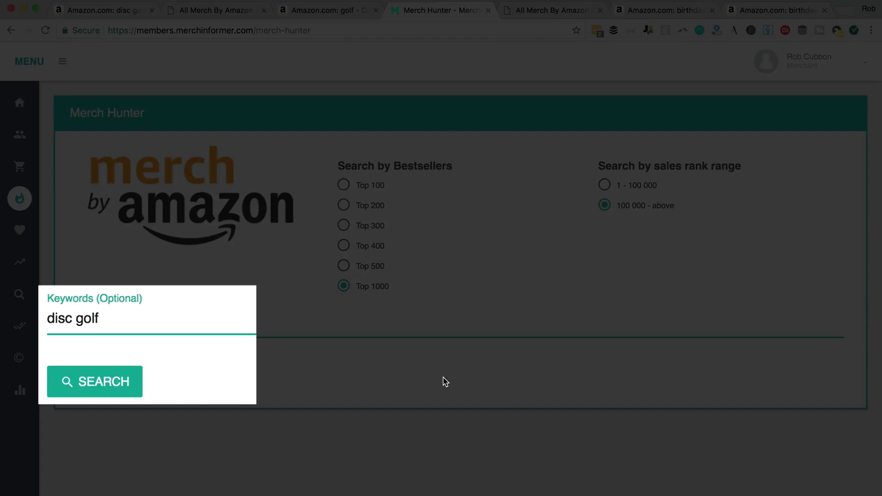
left_click(100, 370)
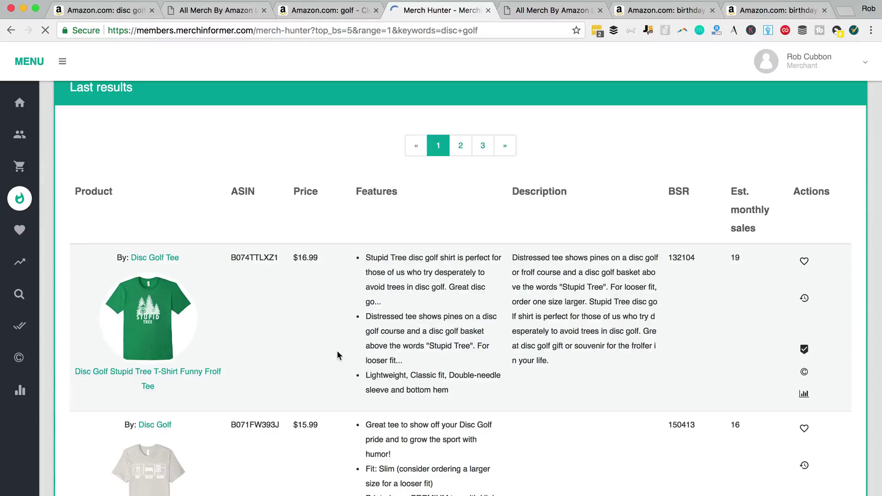
scroll(545, 315, "down", 2)
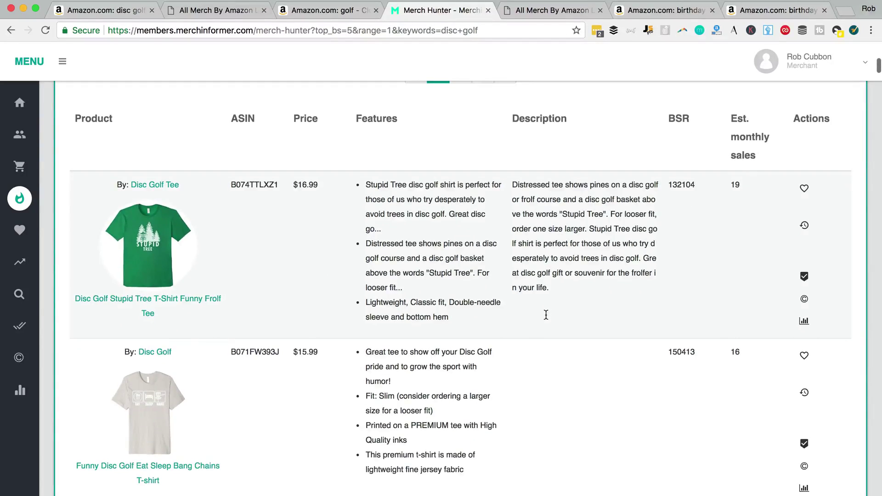
scroll(546, 315, "down", 10)
scroll(546, 314, "down", 5)
scroll(546, 315, "down", 5)
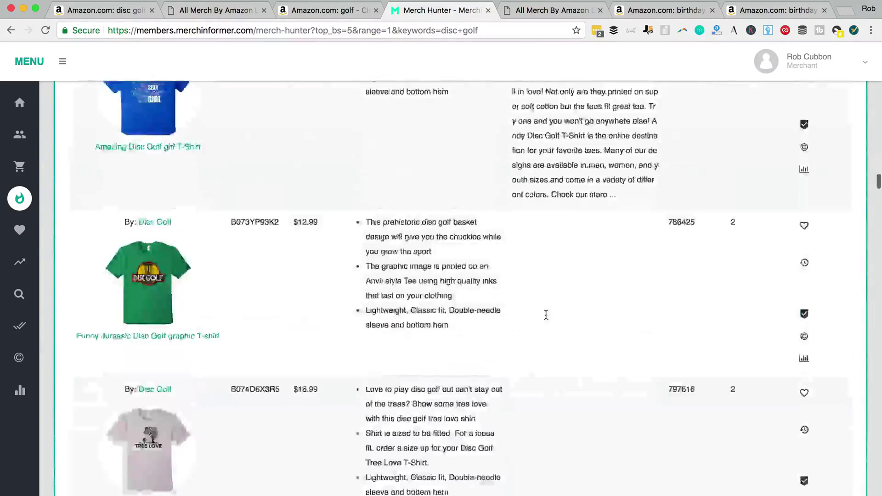
scroll(545, 315, "down", 5)
scroll(545, 315, "down", 5)
scroll(545, 315, "down", 5)
scroll(545, 315, "down", 5)
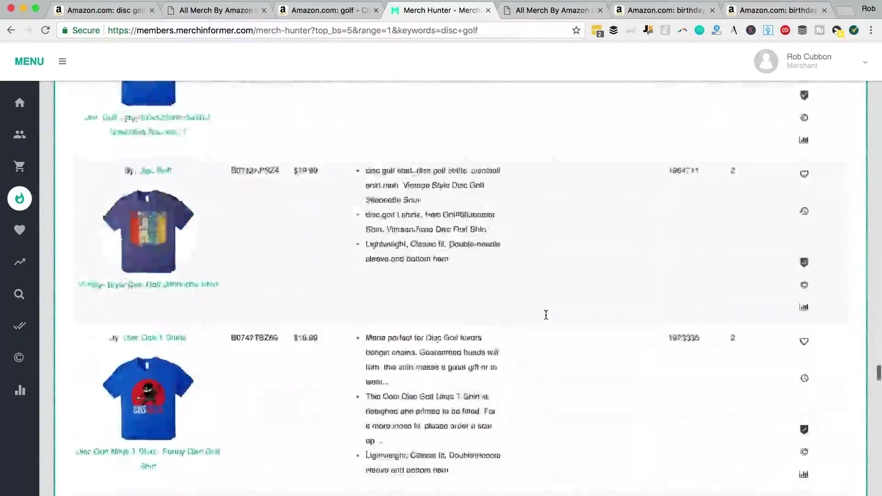
scroll(545, 314, "down", 5)
scroll(546, 315, "down", 5)
scroll(545, 315, "down", 5)
scroll(546, 315, "down", 5)
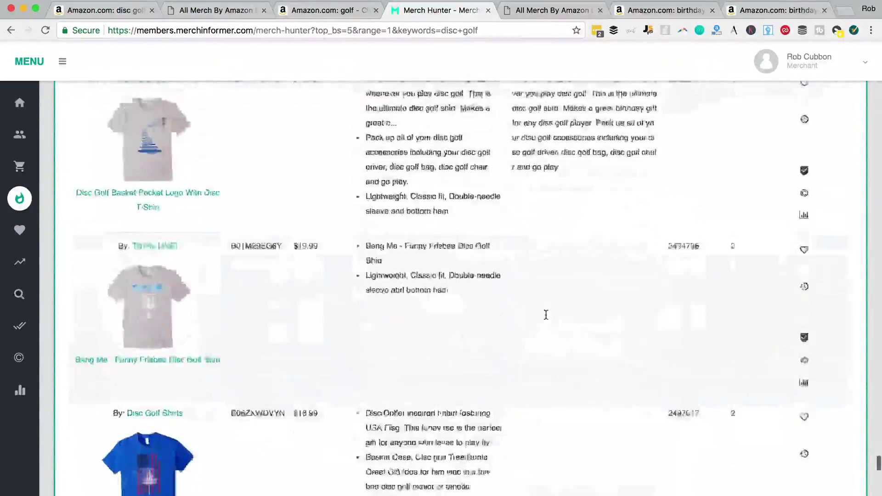
scroll(546, 315, "down", 5)
scroll(546, 314, "down", 5)
scroll(545, 315, "down", 5)
scroll(546, 314, "down", 5)
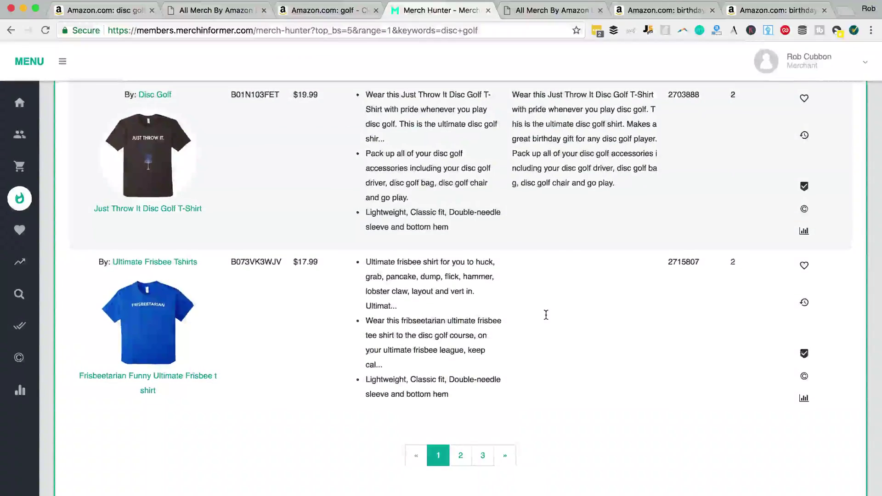
scroll(546, 315, "up", 3)
scroll(545, 315, "up", 5)
scroll(546, 315, "up", 5)
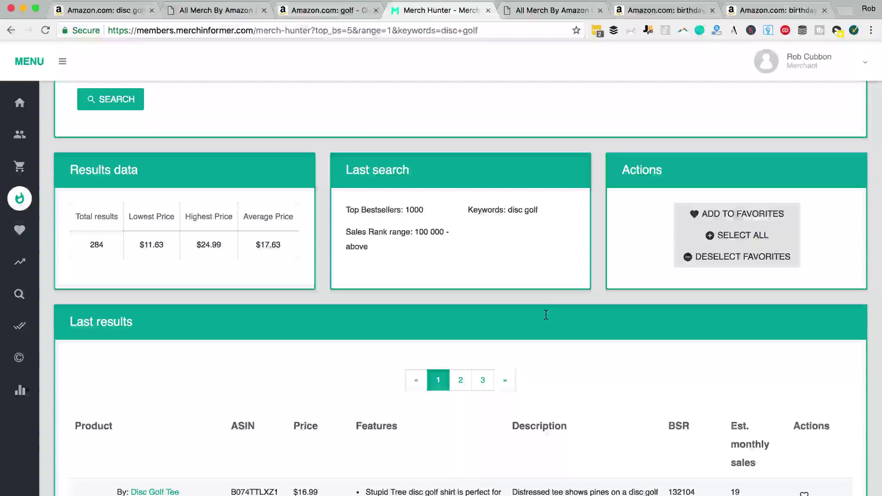
scroll(545, 315, "down", 7)
scroll(643, 315, "up", 2)
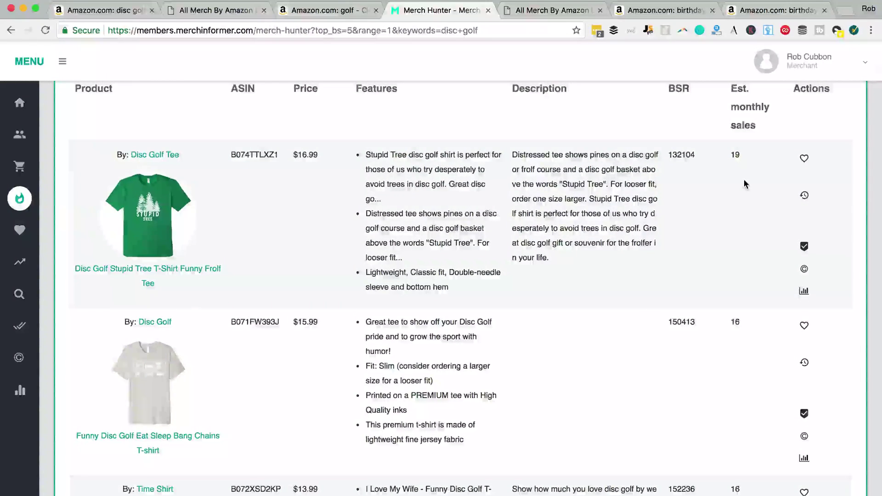
scroll(743, 183, "down", 1)
scroll(743, 170, "down", 2)
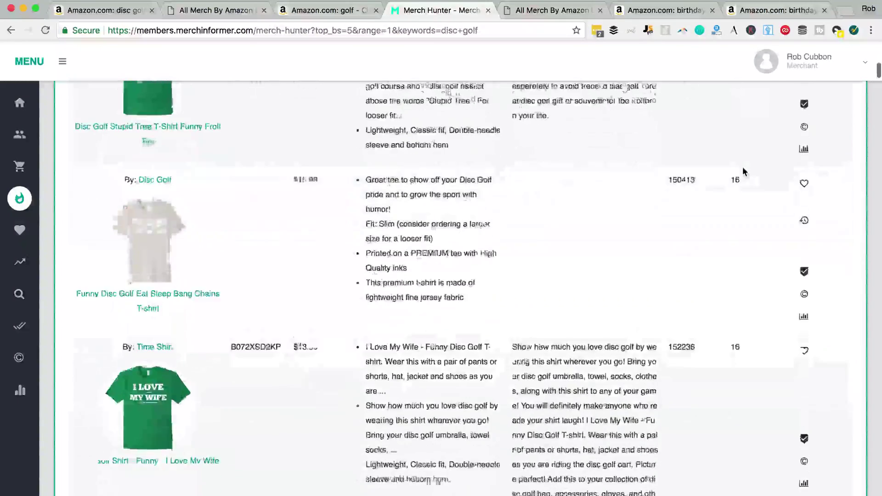
scroll(742, 171, "down", 1)
scroll(743, 171, "down", 3)
scroll(742, 171, "down", 2)
scroll(742, 171, "down", 1)
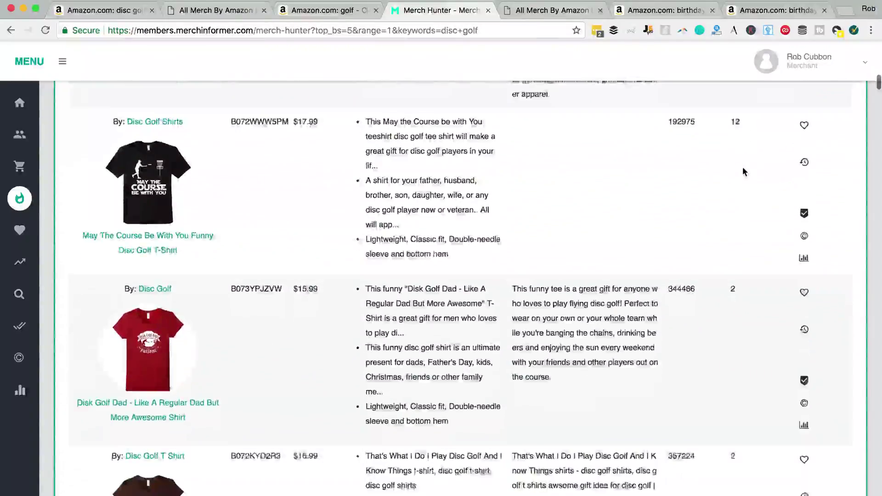
scroll(742, 170, "down", 1)
scroll(742, 171, "down", 2)
scroll(742, 171, "down", 5)
scroll(743, 171, "down", 5)
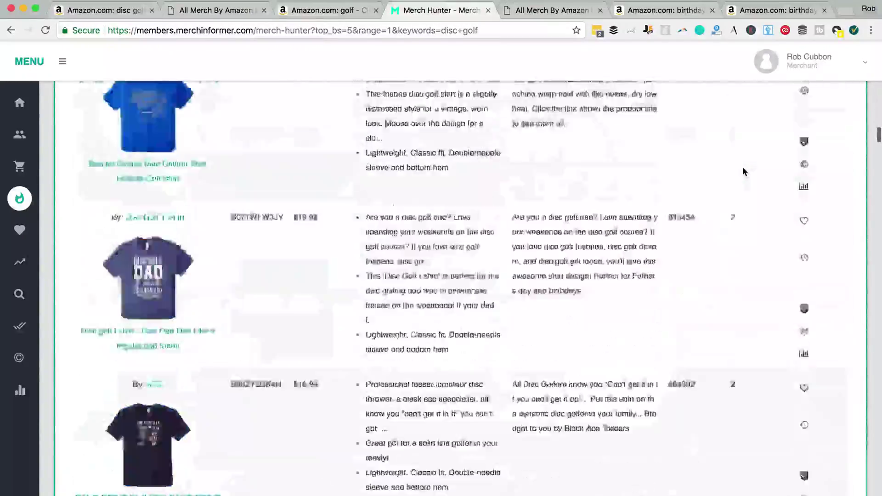
scroll(743, 171, "down", 5)
scroll(743, 170, "down", 5)
scroll(743, 172, "down", 5)
scroll(743, 171, "down", 5)
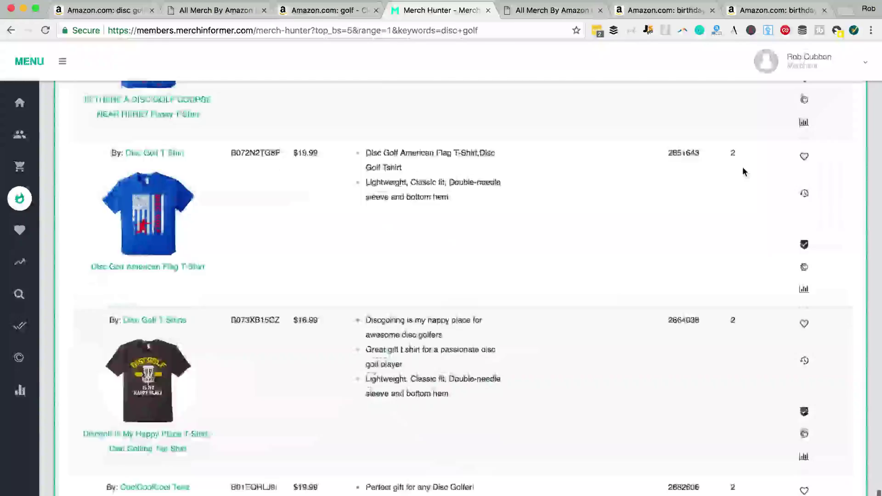
scroll(743, 171, "down", 5)
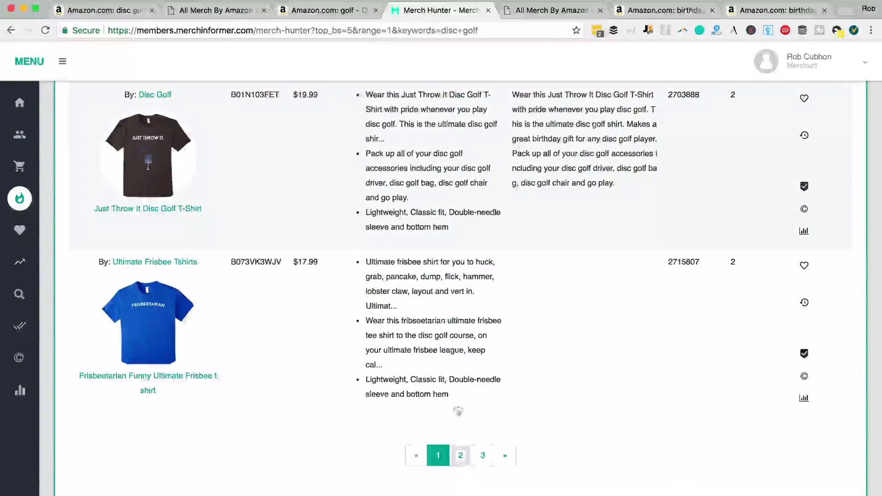
scroll(455, 339, "up", 5)
scroll(453, 333, "up", 5)
scroll(453, 332, "up", 5)
scroll(453, 333, "up", 5)
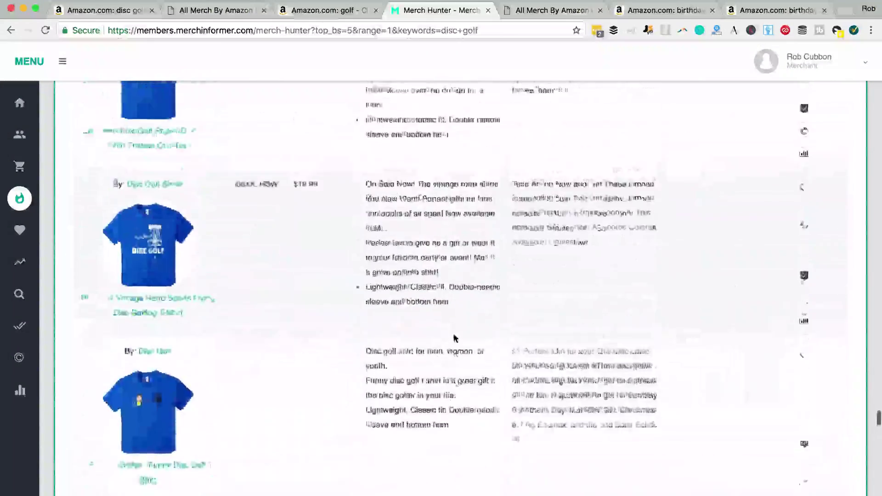
scroll(454, 338, "up", 5)
scroll(453, 337, "up", 3)
scroll(453, 338, "up", 3)
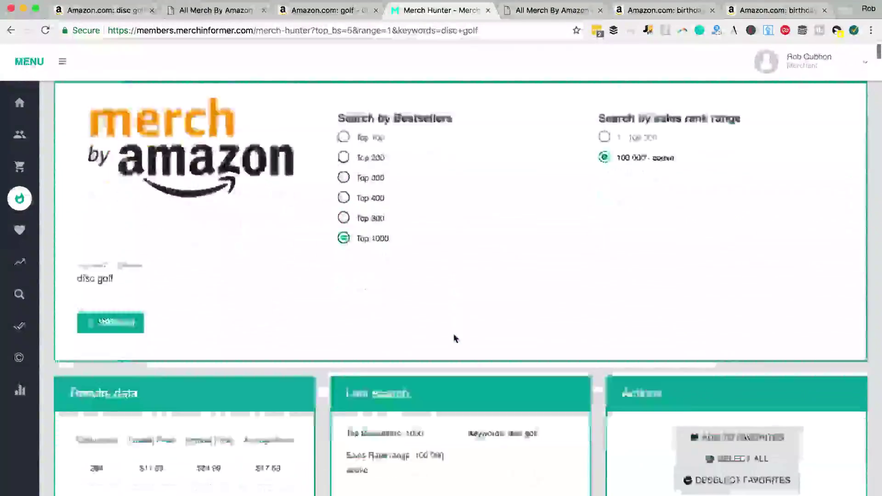
scroll(454, 338, "down", 5)
scroll(454, 338, "up", 3)
scroll(453, 337, "down", 3)
scroll(453, 337, "down", 2)
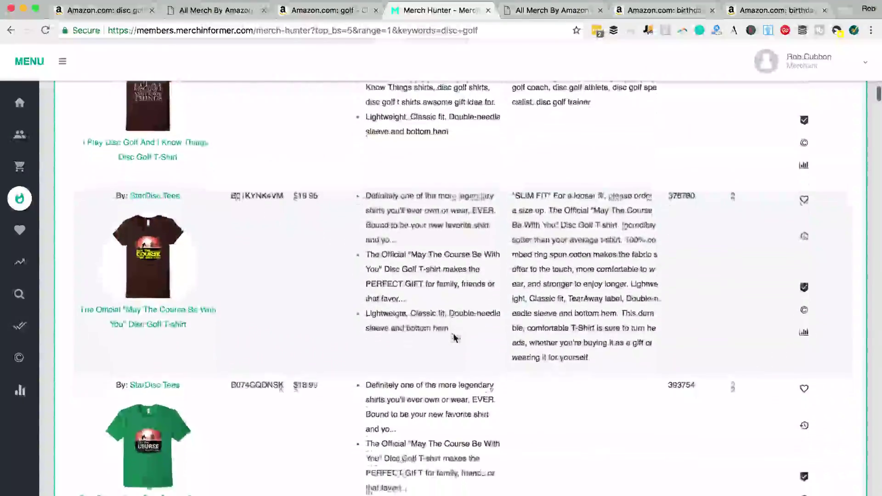
scroll(454, 338, "down", 5)
scroll(453, 338, "down", 3)
scroll(453, 337, "down", 2)
scroll(454, 338, "down", 3)
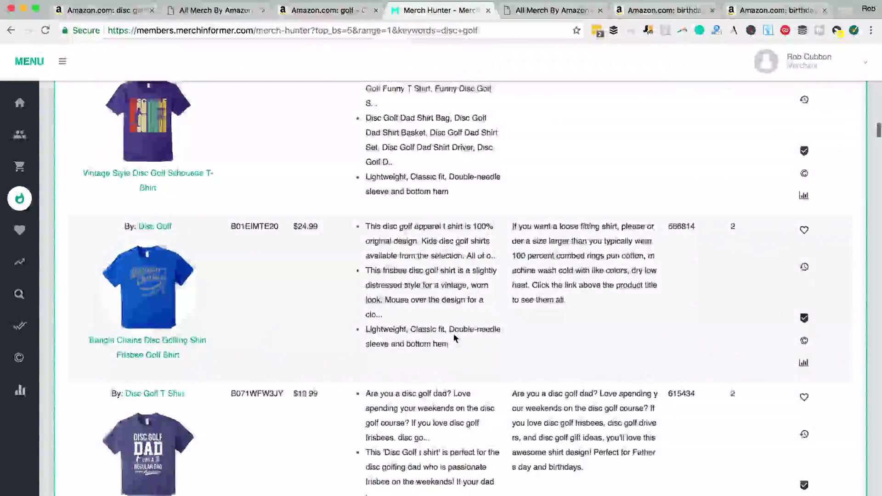
scroll(453, 337, "down", 1)
scroll(453, 338, "down", 5)
scroll(453, 337, "down", 1)
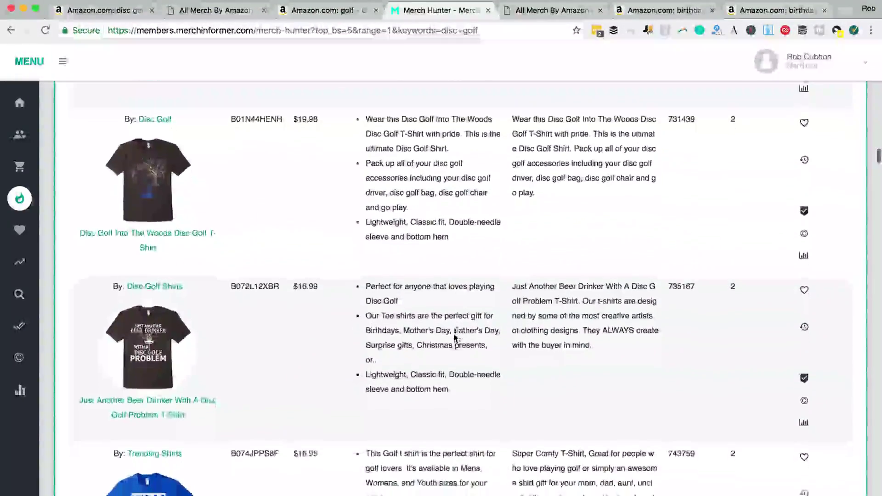
scroll(453, 338, "down", 5)
scroll(454, 338, "down", 2)
scroll(453, 337, "down", 5)
scroll(453, 338, "down", 1)
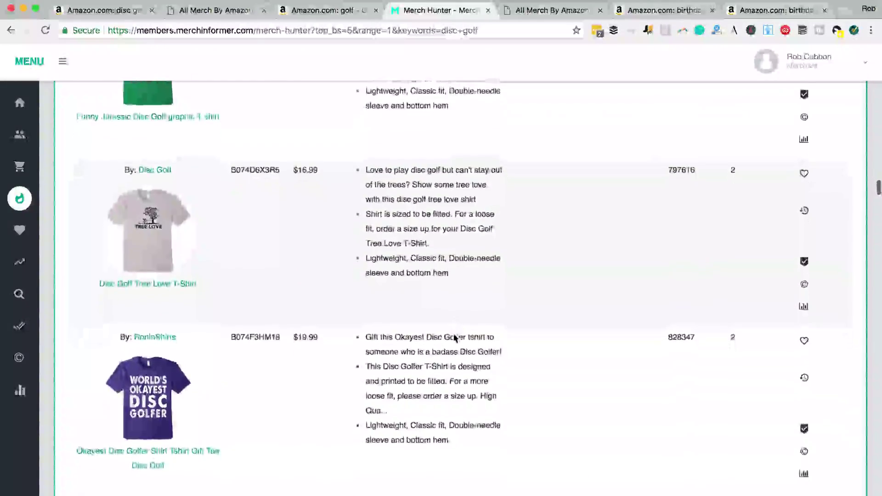
scroll(453, 338, "up", 5)
scroll(454, 337, "up", 5)
scroll(453, 338, "up", 5)
scroll(455, 338, "up", 3)
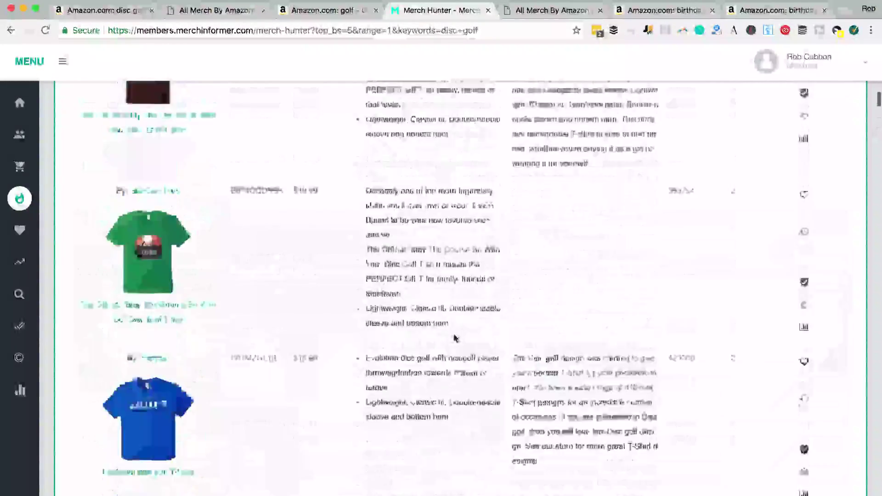
scroll(455, 338, "up", 10)
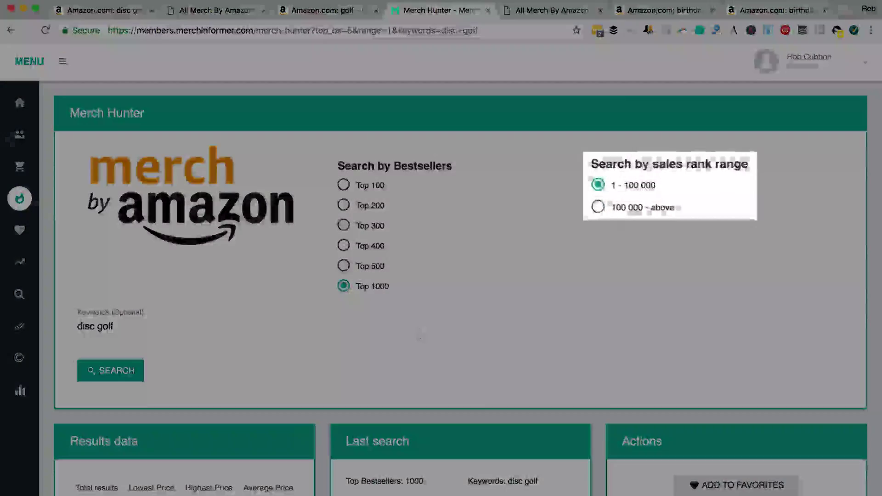
Step: Rerun the disc golf search, then cut the keyword to 'golf' and search again
left_click(103, 374)
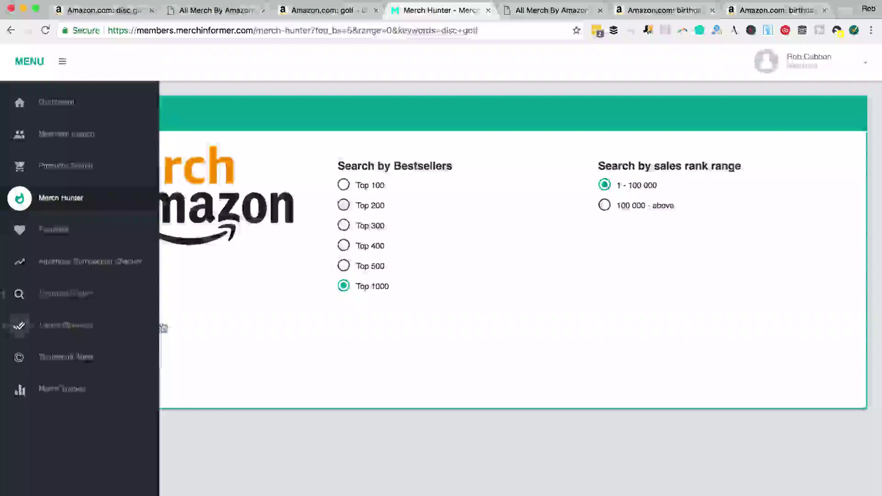
double_click(91, 327)
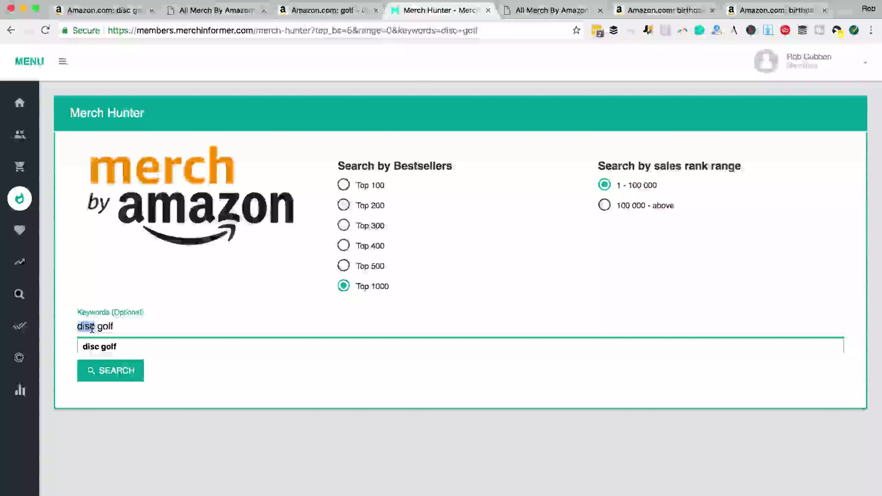
key("BackSpace")
left_click(115, 370)
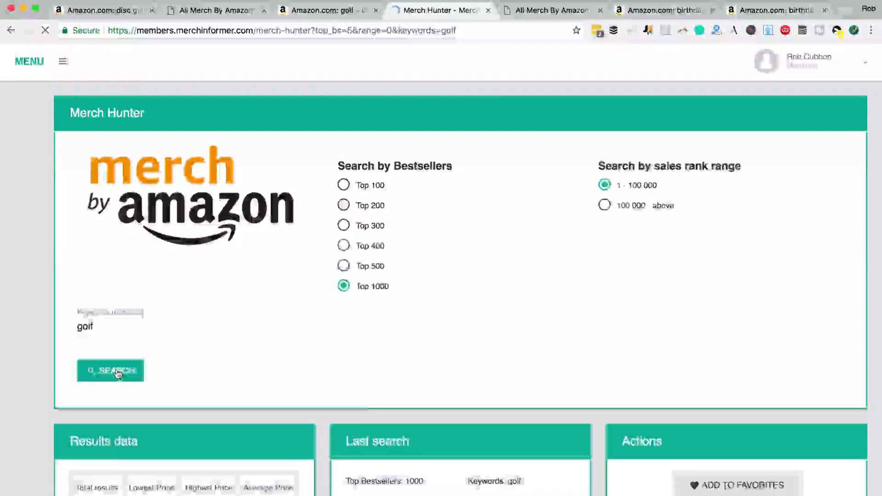
scroll(117, 373, "down", 5)
scroll(117, 373, "down", 5)
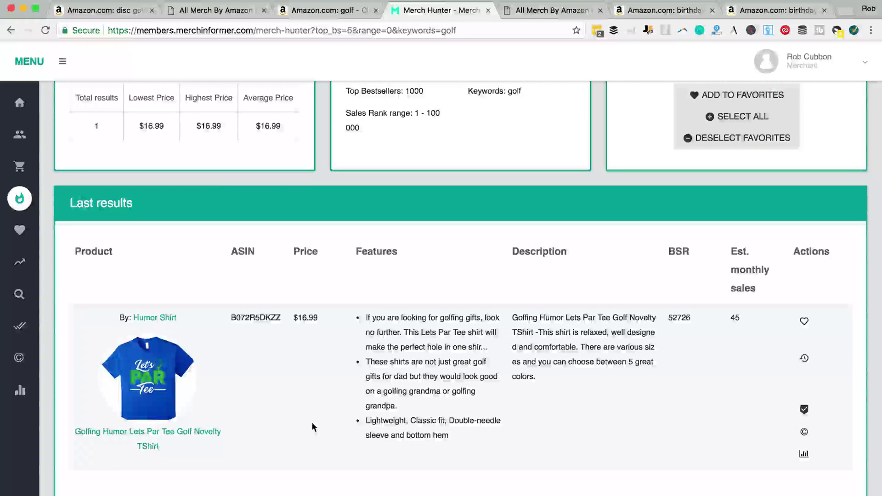
scroll(313, 427, "down", 1)
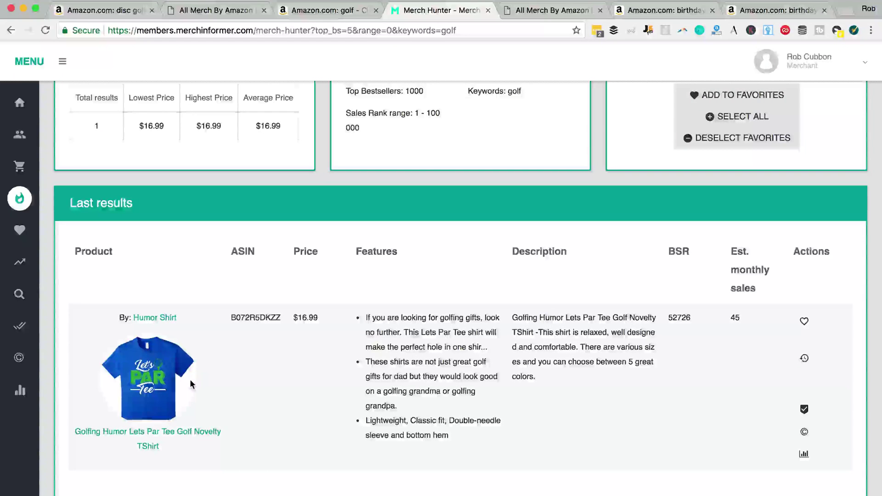
scroll(421, 485, "up", 5)
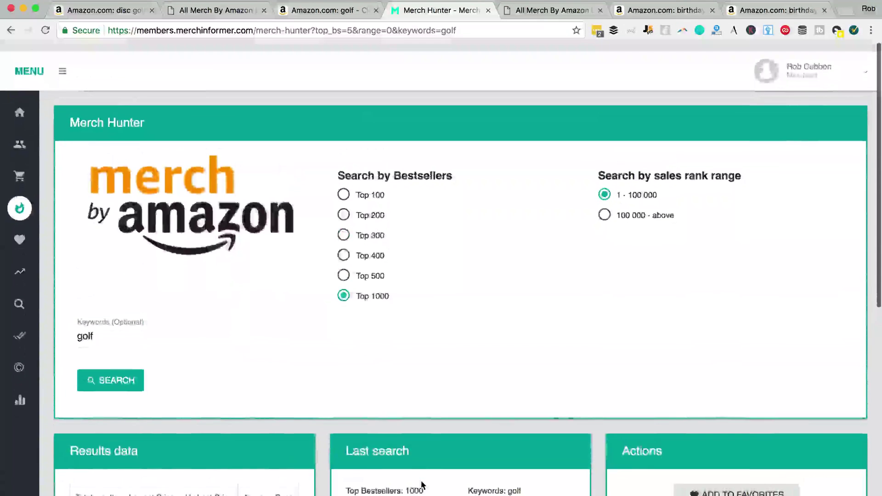
Step: Switch to the '100 000 - above' rank range and search for 'birthday 50'
left_click(605, 205)
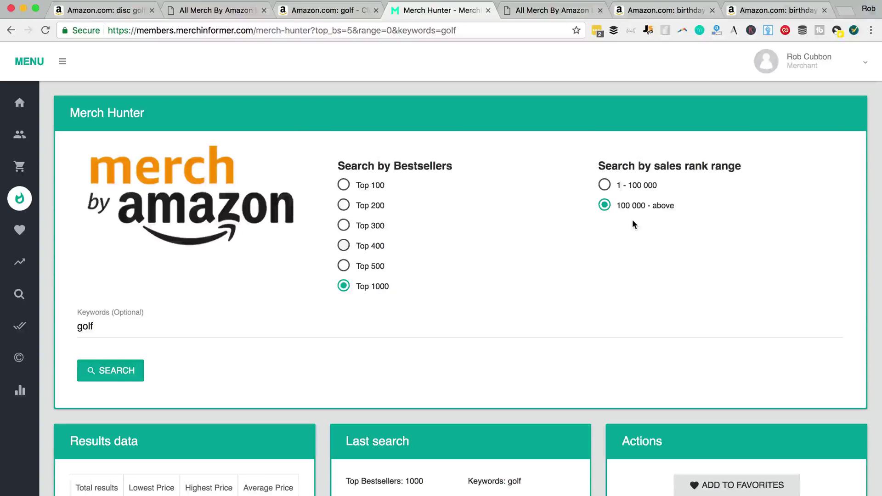
key("super+a")
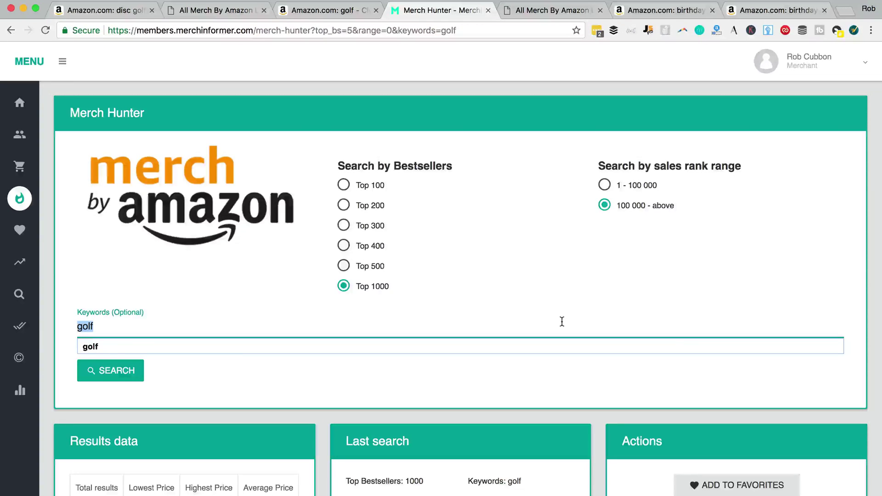
type("birthday 50")
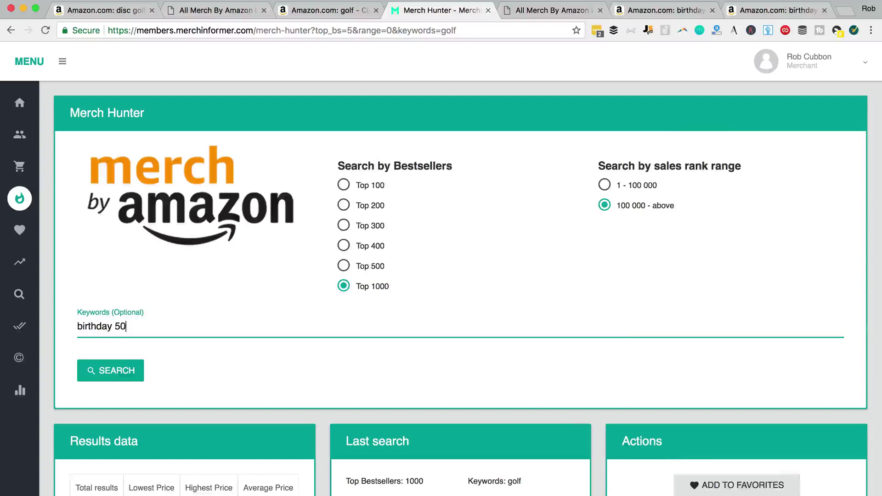
left_click(99, 373)
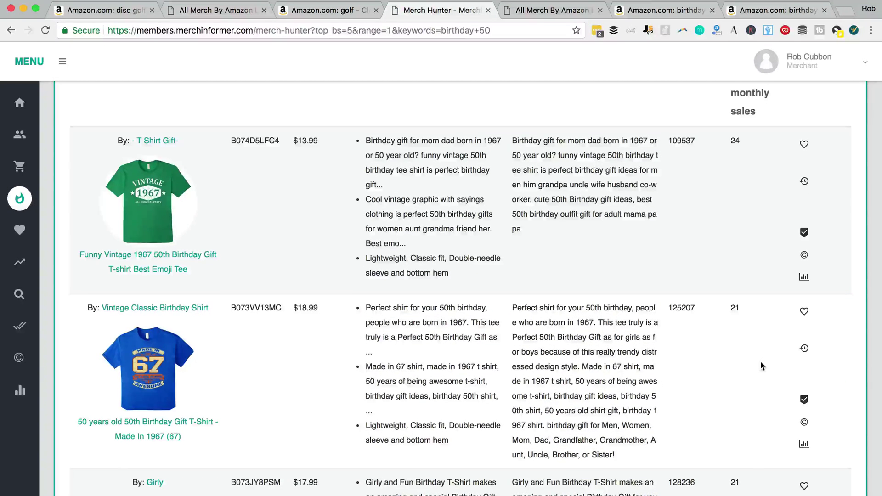
scroll(761, 365, "down", 1)
scroll(761, 365, "down", 3)
scroll(761, 365, "down", 3)
scroll(760, 366, "down", 3)
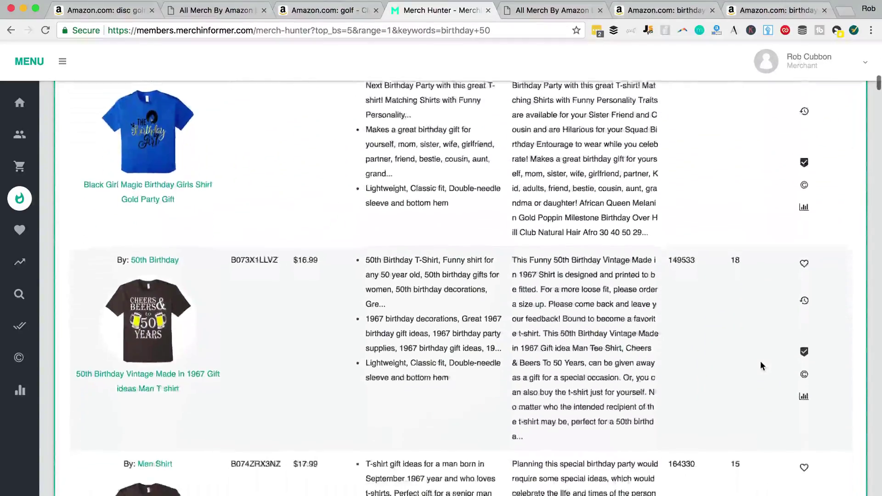
scroll(761, 365, "down", 3)
scroll(761, 366, "down", 2)
scroll(760, 365, "down", 3)
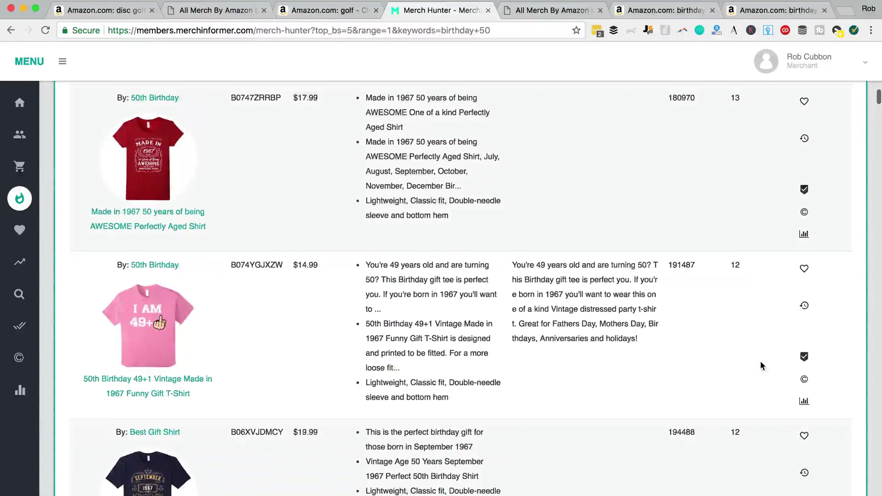
scroll(761, 365, "down", 3)
scroll(761, 365, "down", 2)
scroll(760, 365, "down", 2)
scroll(760, 365, "down", 4)
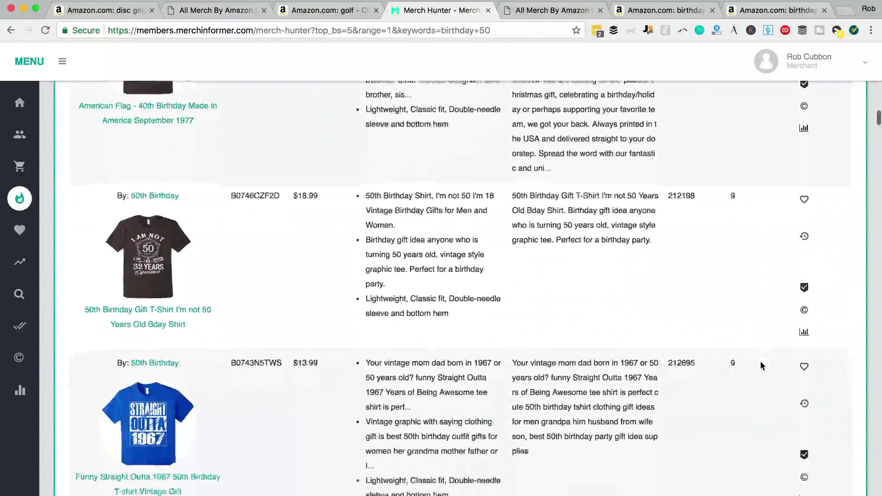
scroll(760, 366, "down", 5)
scroll(760, 365, "down", 2)
scroll(760, 365, "down", 5)
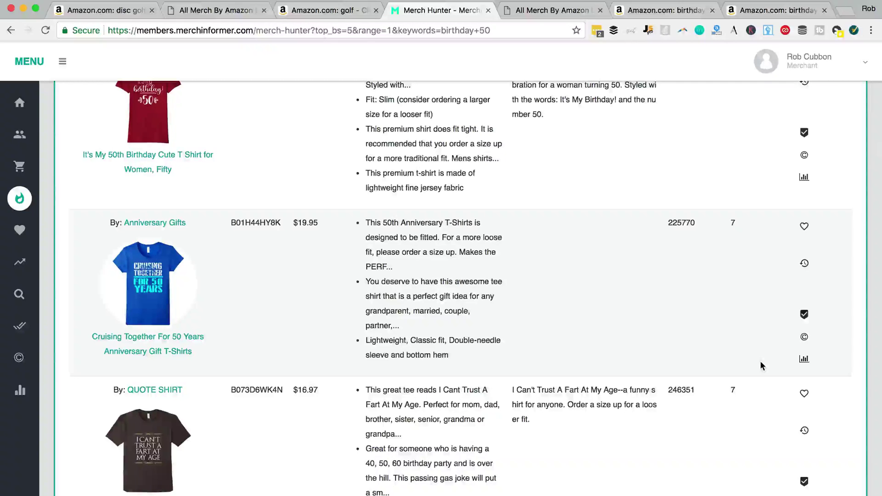
scroll(760, 360, "up", 5)
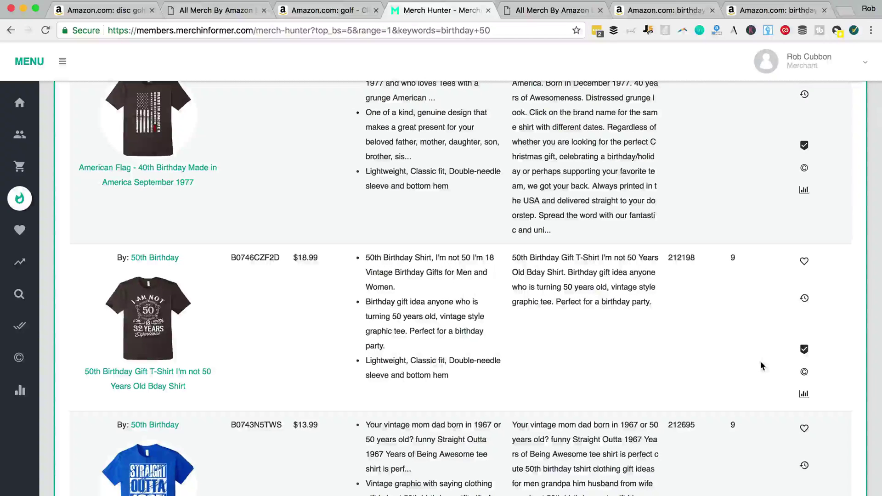
scroll(760, 361, "up", 1)
scroll(760, 361, "up", 5)
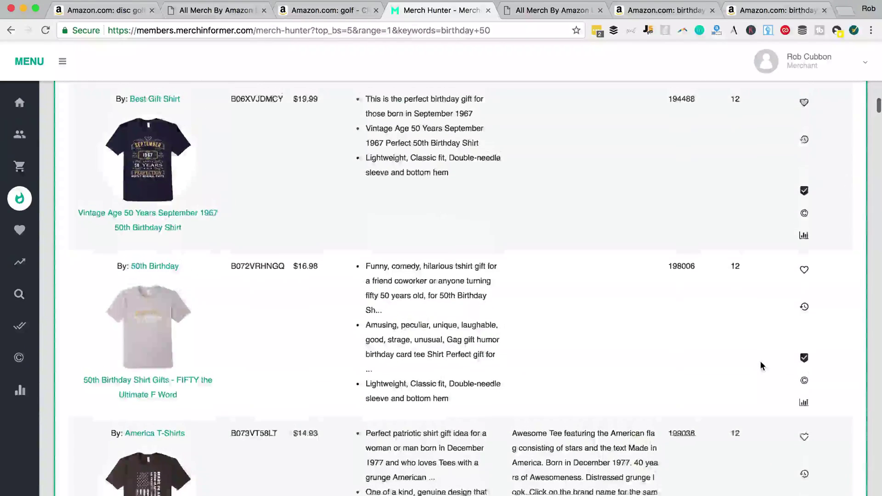
scroll(760, 362, "up", 3)
scroll(760, 361, "up", 3)
scroll(760, 361, "up", 1)
scroll(760, 362, "up", 2)
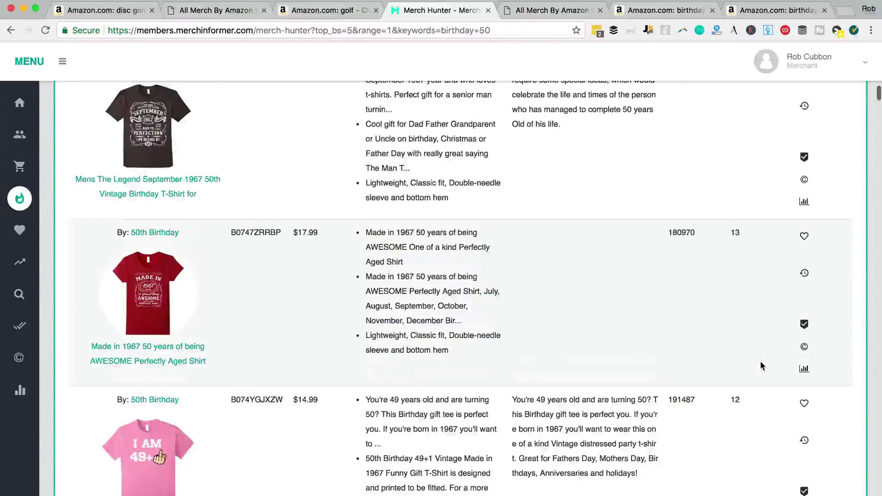
scroll(760, 362, "up", 3)
scroll(760, 362, "up", 1)
scroll(759, 361, "up", 2)
scroll(760, 361, "down", 10)
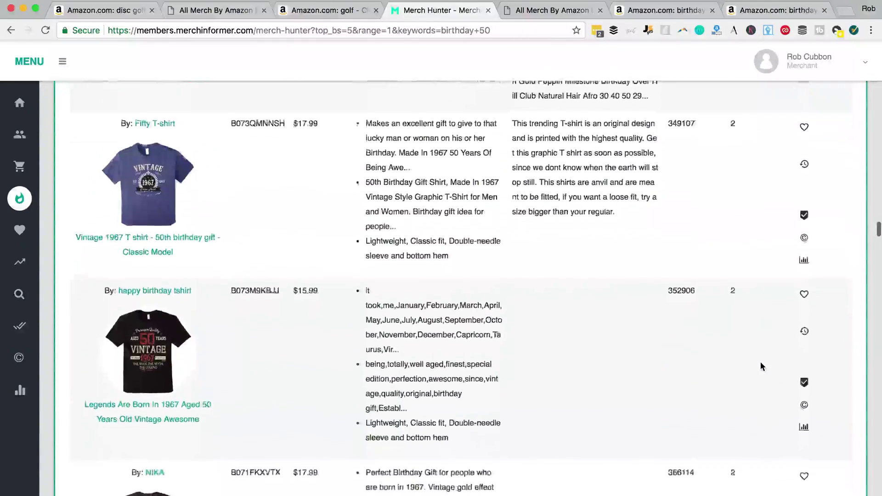
scroll(760, 361, "down", 2)
scroll(760, 361, "down", 2)
scroll(760, 362, "down", 5)
scroll(760, 361, "down", 1)
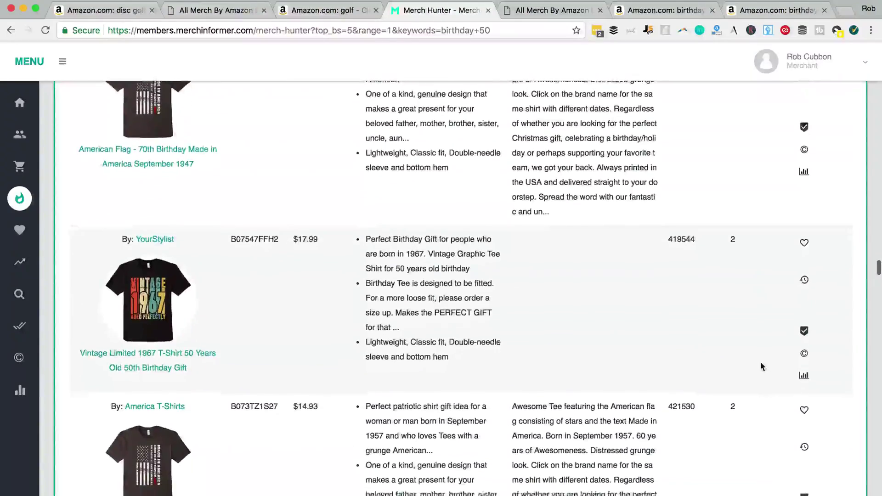
scroll(760, 362, "down", 3)
scroll(760, 362, "down", 2)
scroll(760, 363, "down", 5)
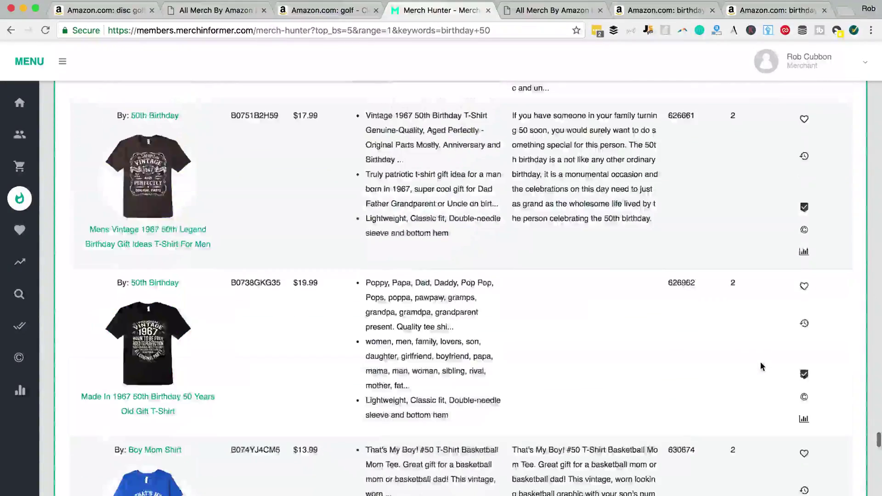
scroll(761, 365, "down", 5)
scroll(761, 366, "down", 2)
scroll(760, 366, "down", 4)
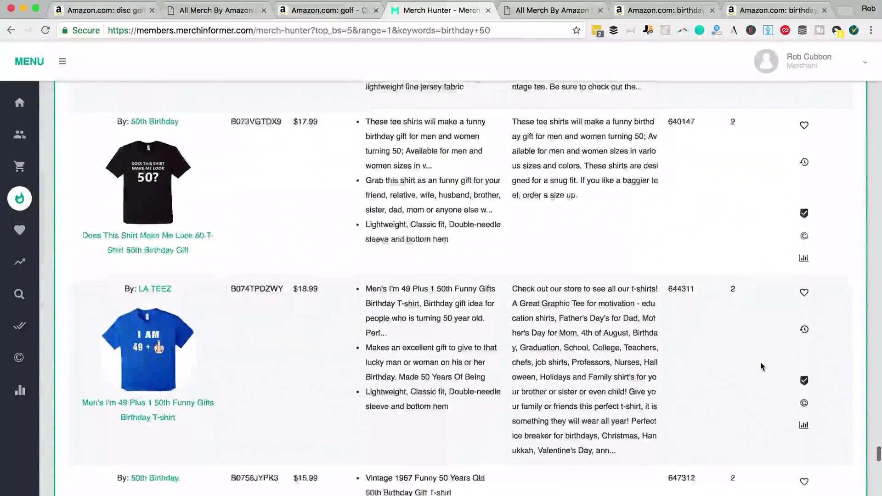
scroll(760, 365, "down", 5)
scroll(760, 366, "down", 5)
scroll(760, 365, "down", 5)
scroll(760, 366, "down", 5)
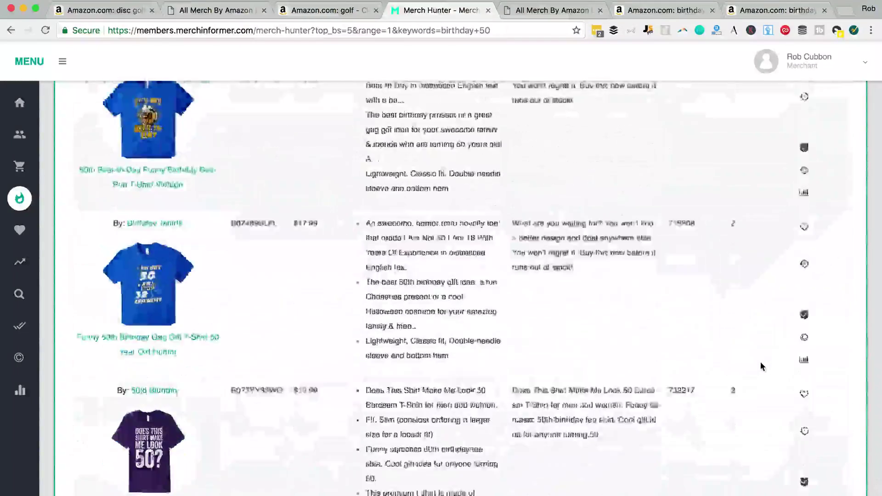
scroll(761, 366, "down", 5)
scroll(761, 366, "down", 5)
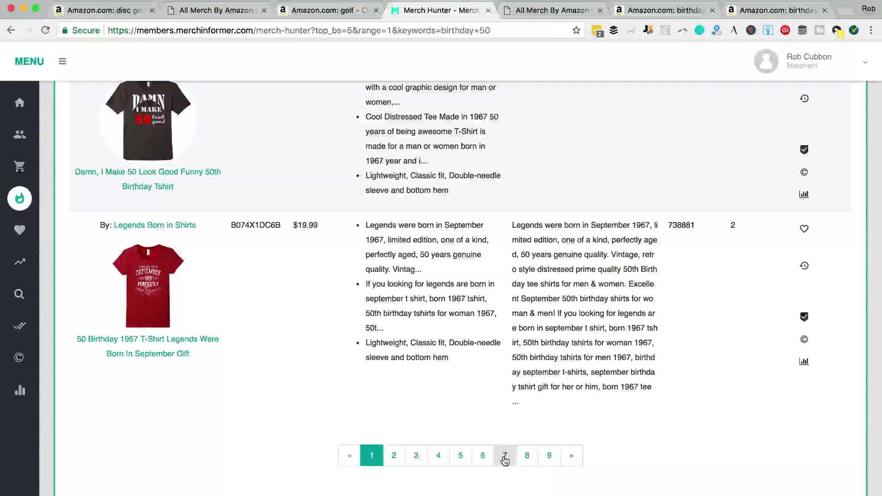
Step: Go to page 7 of the 'birthday 50' results
left_click(505, 456)
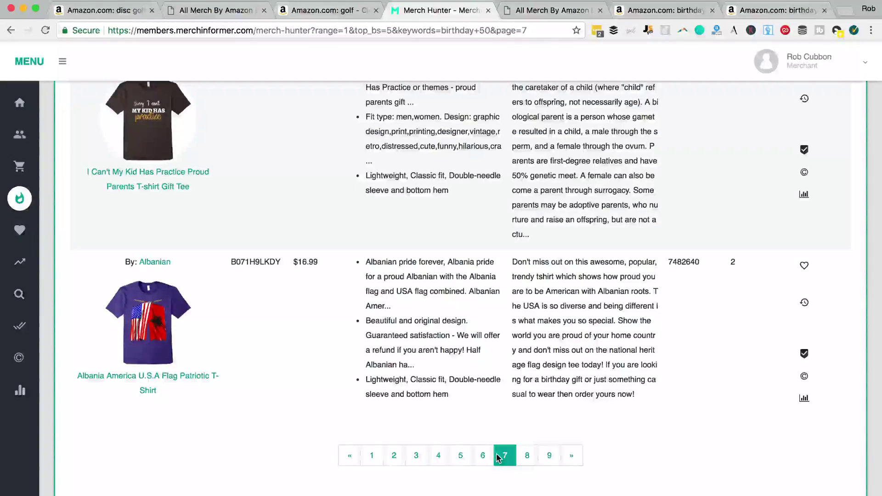
scroll(731, 270, "up", 5)
scroll(731, 270, "up", 1)
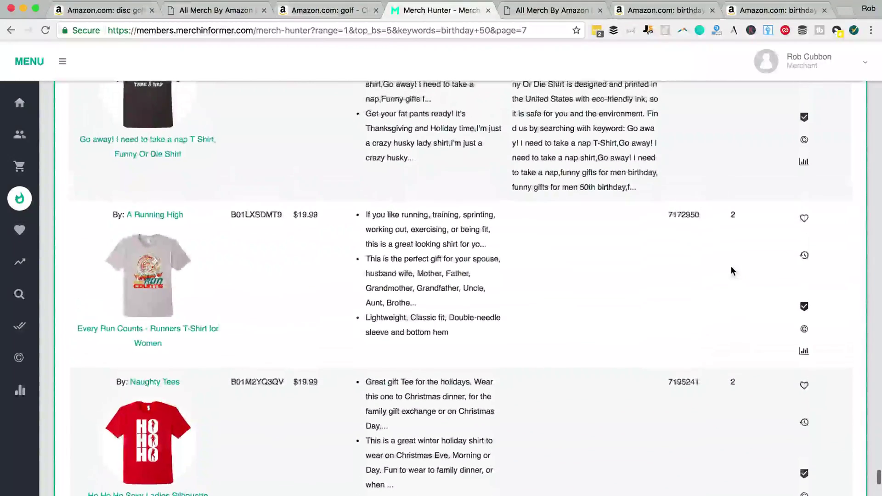
scroll(731, 270, "up", 3)
scroll(731, 270, "up", 5)
scroll(731, 270, "up", 5)
scroll(731, 271, "up", 3)
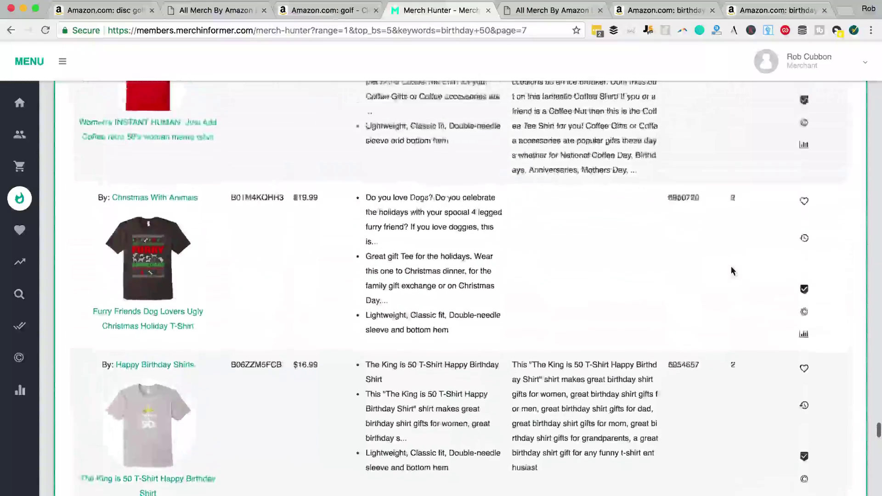
scroll(730, 270, "up", 3)
scroll(426, 282, "up", 5)
scroll(426, 282, "up", 2)
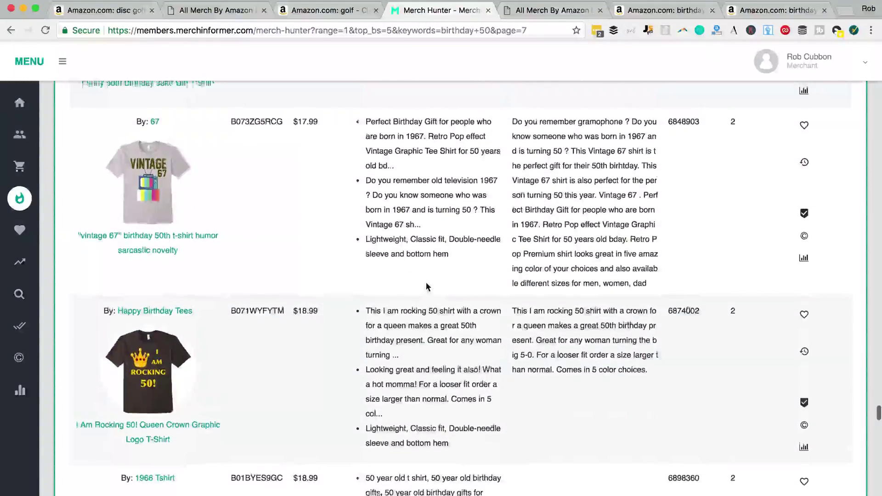
scroll(426, 282, "up", 5)
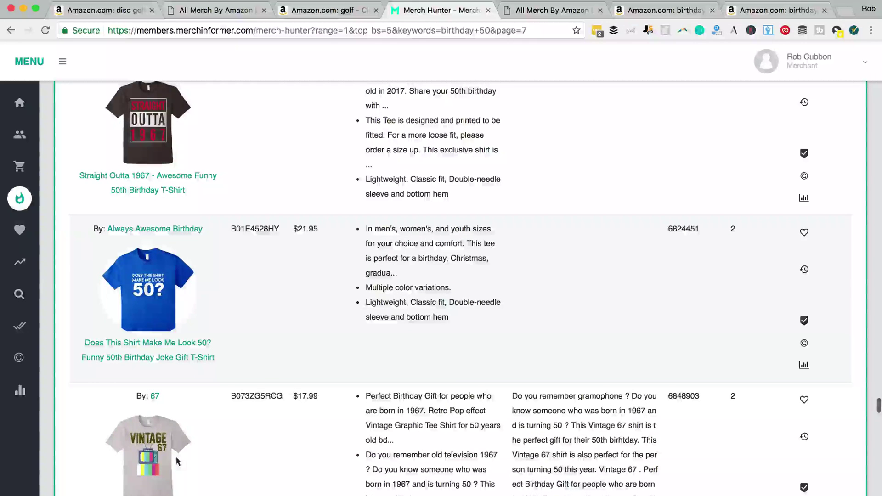
scroll(221, 455, "down", 2)
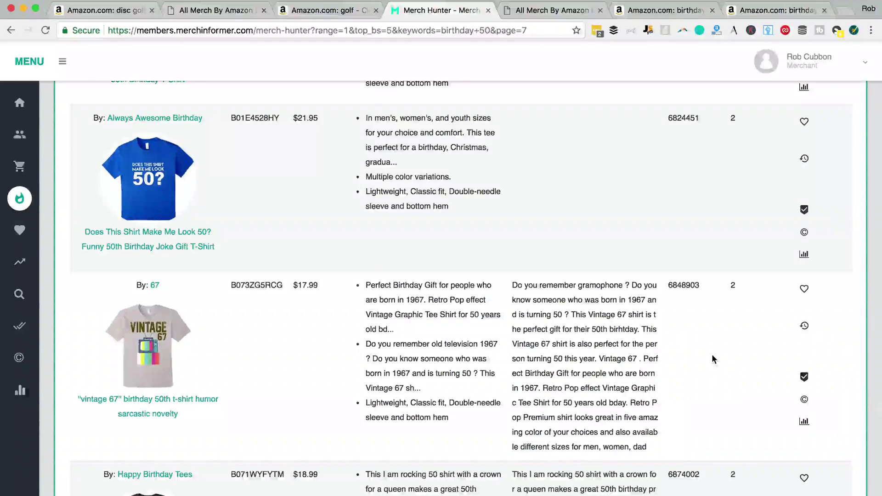
scroll(712, 354, "down", 10)
scroll(712, 355, "down", 10)
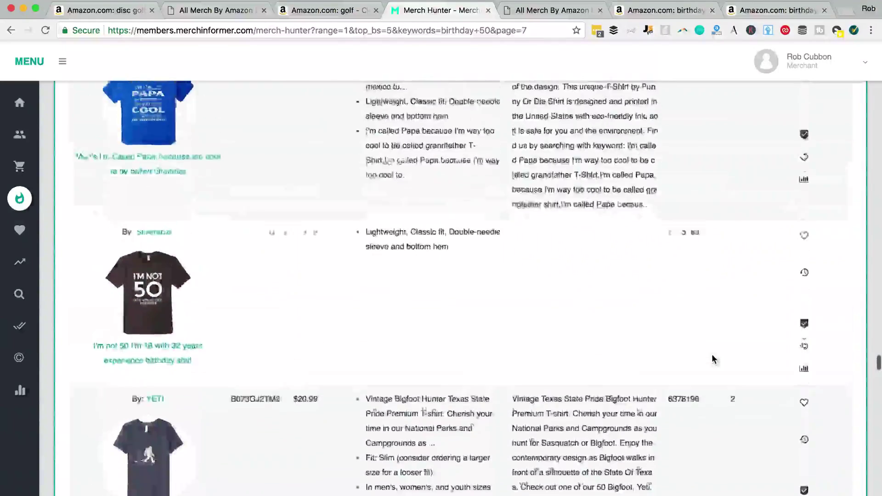
scroll(712, 355, "up", 5)
scroll(712, 354, "up", 5)
scroll(713, 355, "up", 5)
scroll(712, 355, "up", 5)
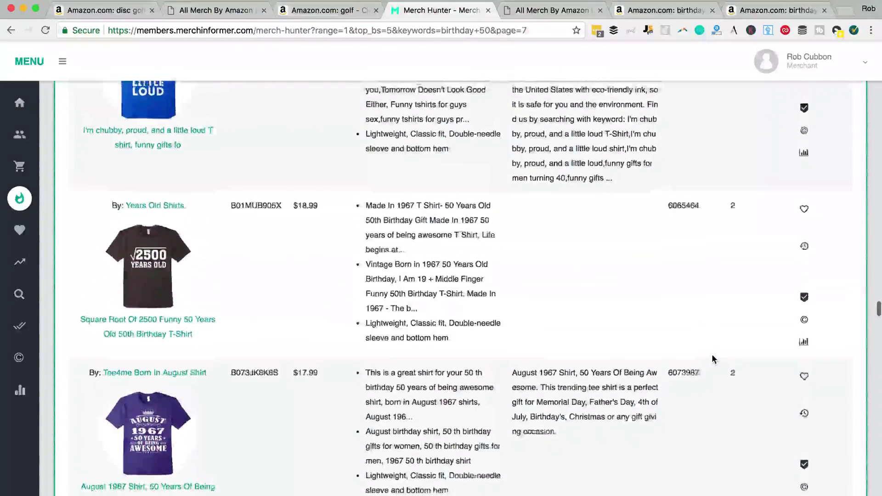
scroll(712, 356, "up", 5)
scroll(712, 355, "up", 5)
scroll(711, 356, "up", 5)
scroll(711, 356, "up", 5)
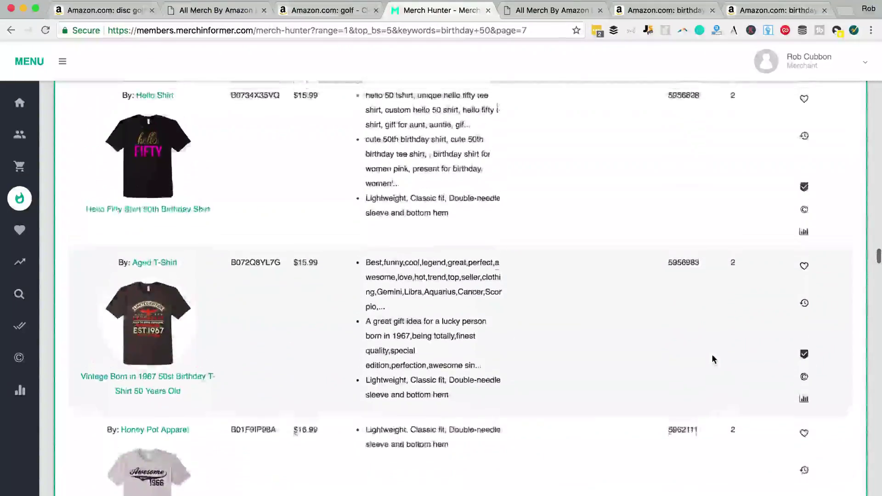
scroll(712, 355, "up", 5)
scroll(712, 355, "up", 5)
scroll(711, 355, "up", 5)
scroll(711, 355, "up", 5)
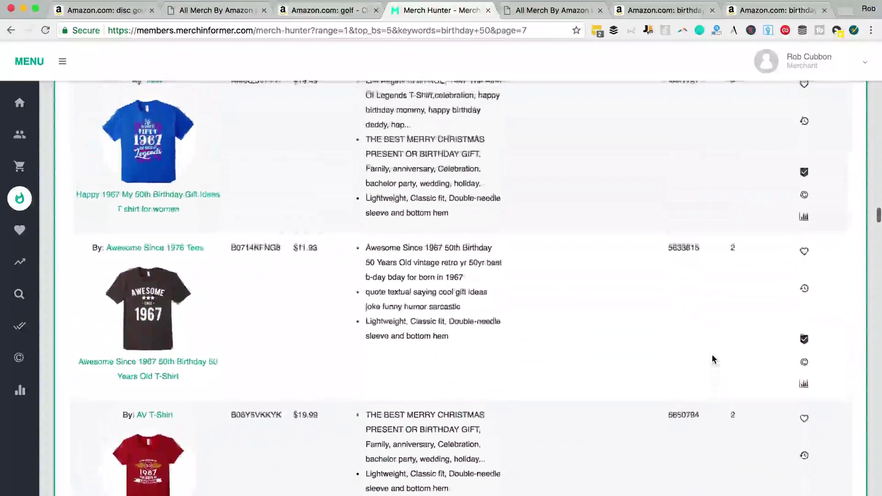
scroll(712, 357, "up", 5)
scroll(712, 356, "up", 5)
scroll(712, 356, "up", 5)
scroll(712, 356, "up", 5)
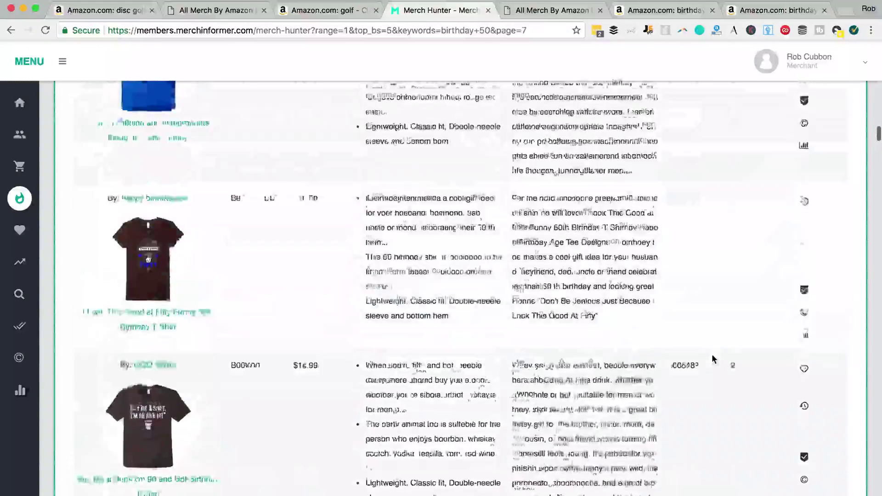
scroll(711, 358, "up", 5)
scroll(711, 359, "up", 1)
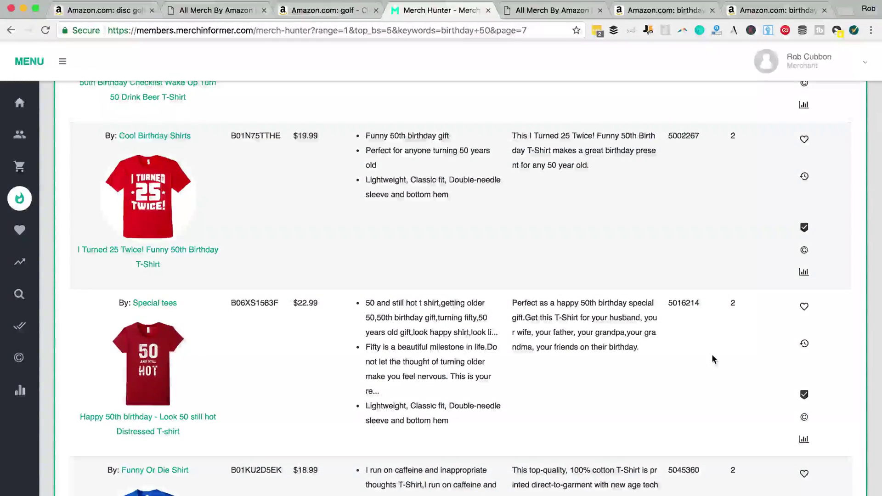
scroll(712, 358, "up", 3)
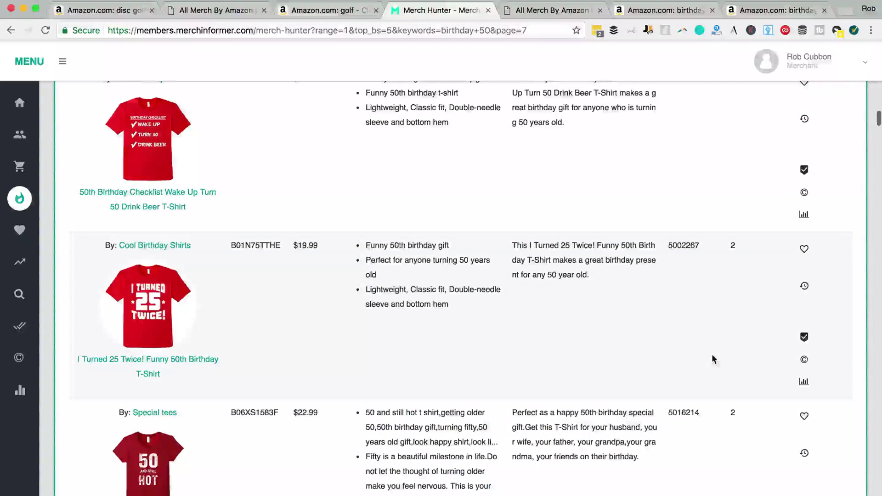
scroll(712, 358, "up", 5)
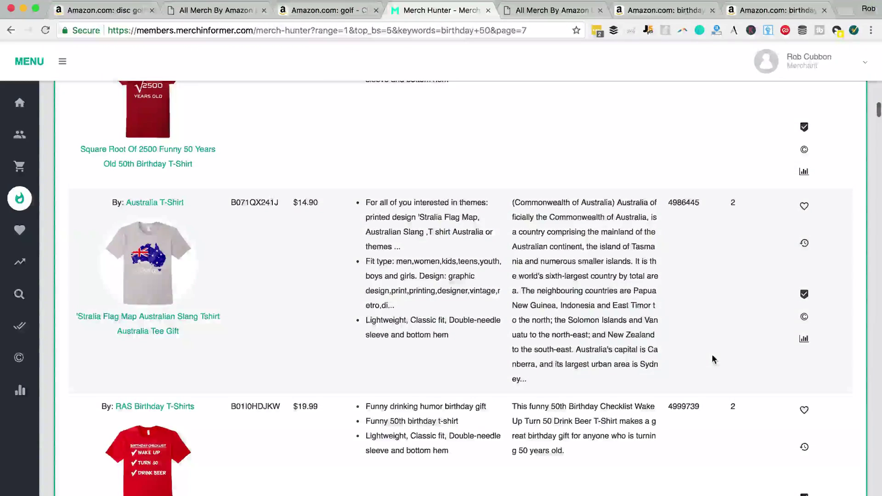
scroll(711, 358, "up", 5)
scroll(711, 358, "up", 1)
scroll(711, 358, "up", 5)
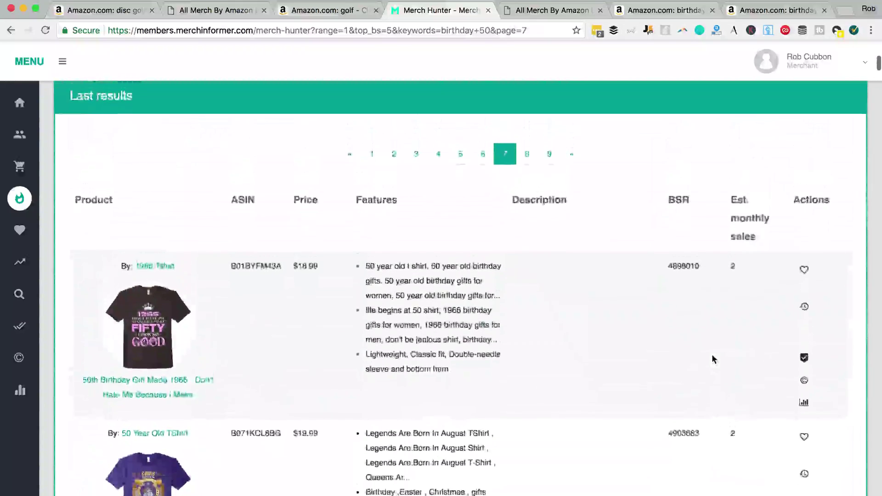
scroll(712, 358, "up", 1)
scroll(712, 359, "up", 2)
scroll(712, 358, "up", 4)
scroll(711, 358, "up", 1)
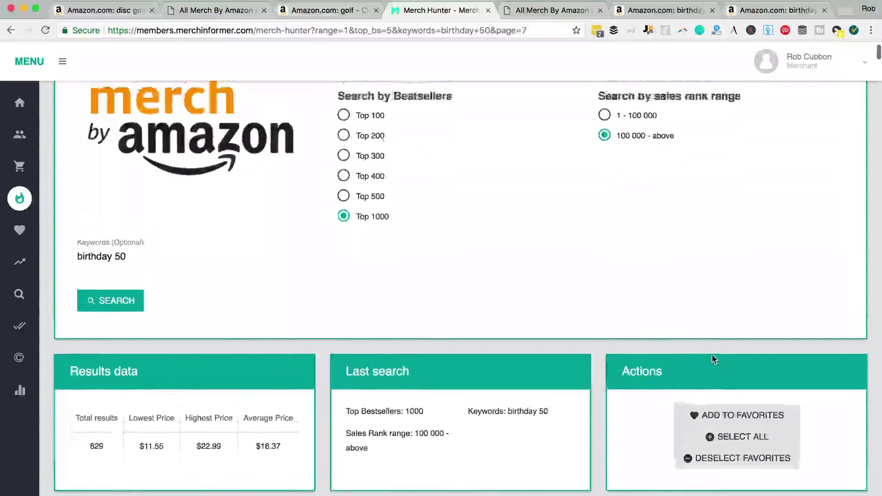
scroll(711, 359, "up", 1)
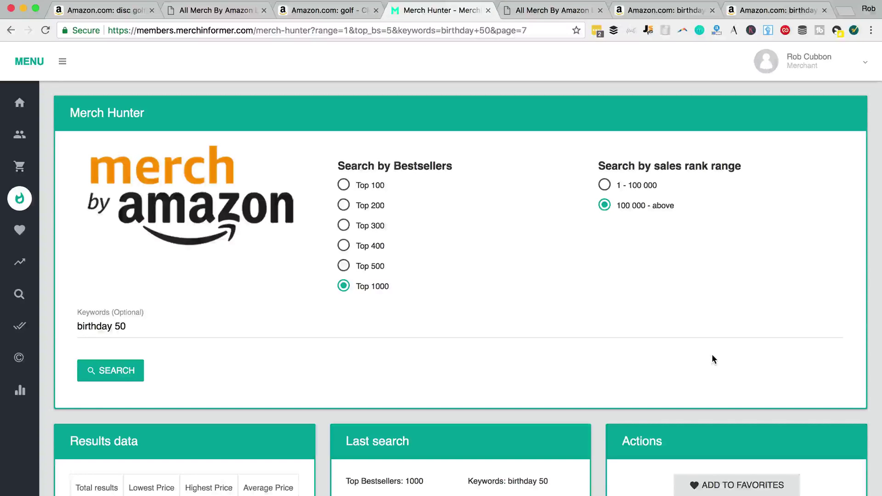
Step: Bring up the macOS app switcher with Cmd+Tab to move to another application
key("super+Tab")
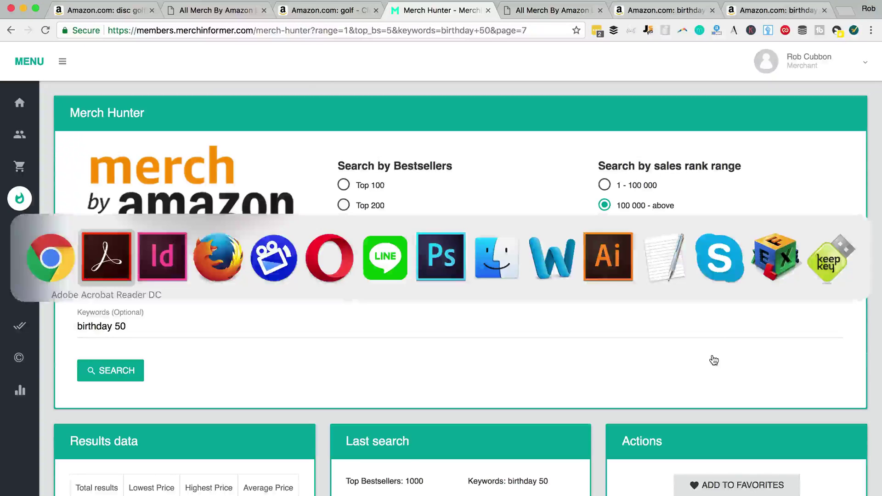